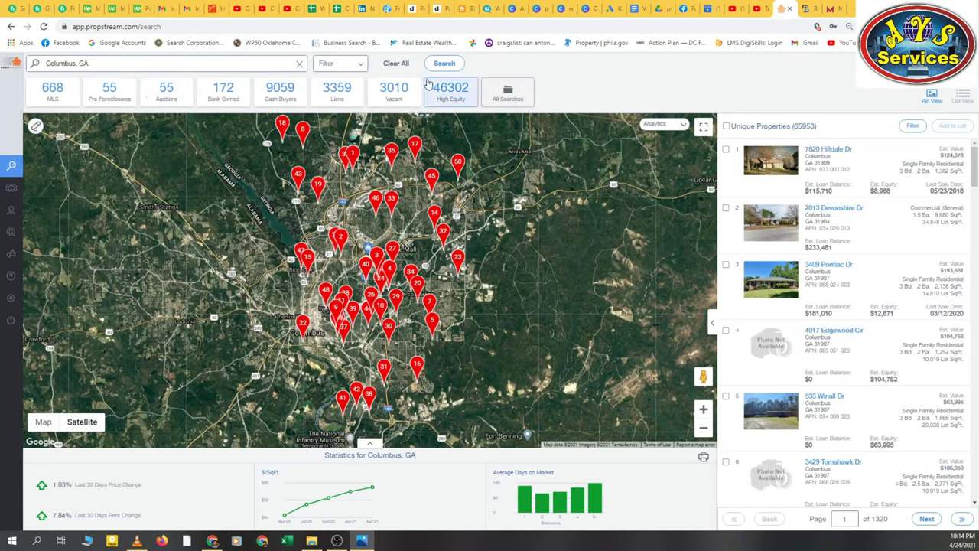
Step: Filter the Columbus, GA property search with the Vacant quick list
click(361, 67)
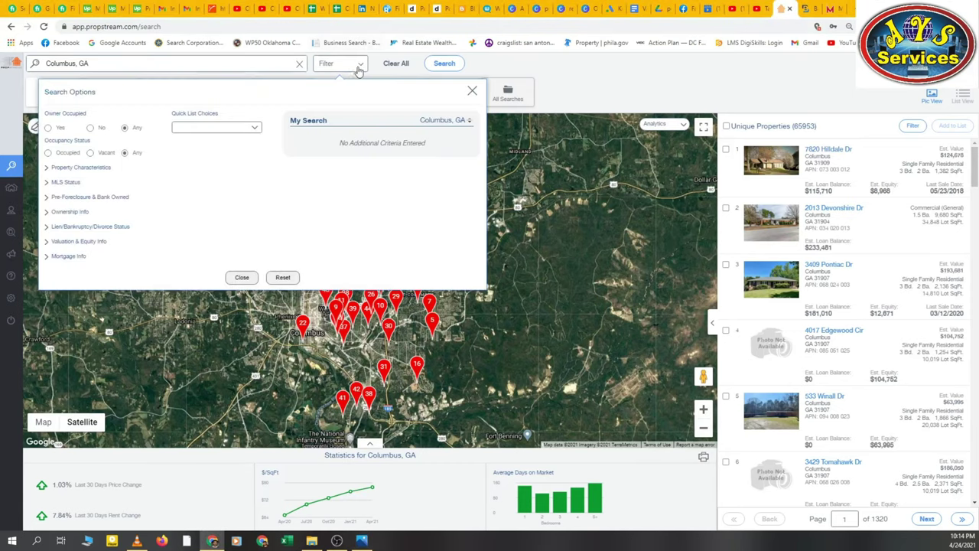
click(256, 130)
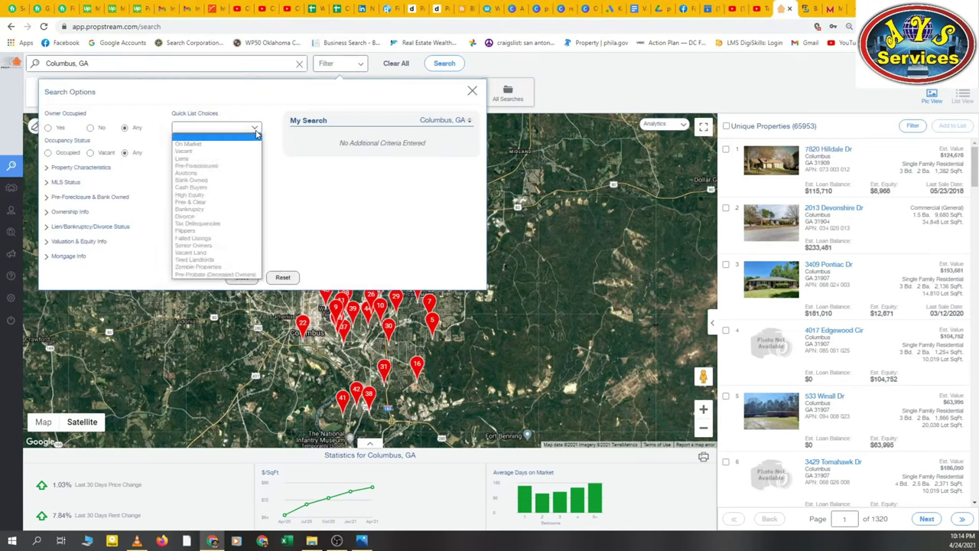
click(218, 152)
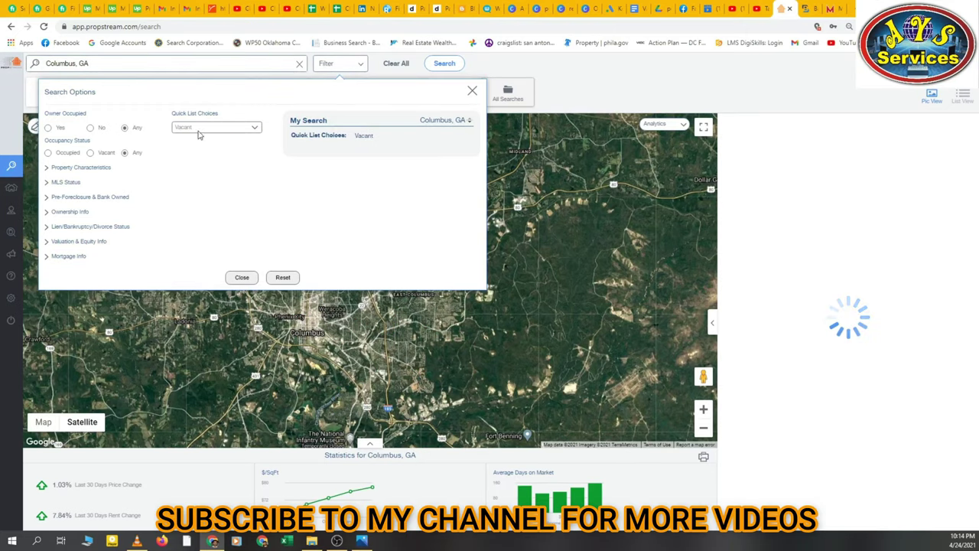
Step: Restrict the property types to Single Family, Condo/Townhouse, Multi-Family 2-4 and Multi-Family 5+
click(94, 170)
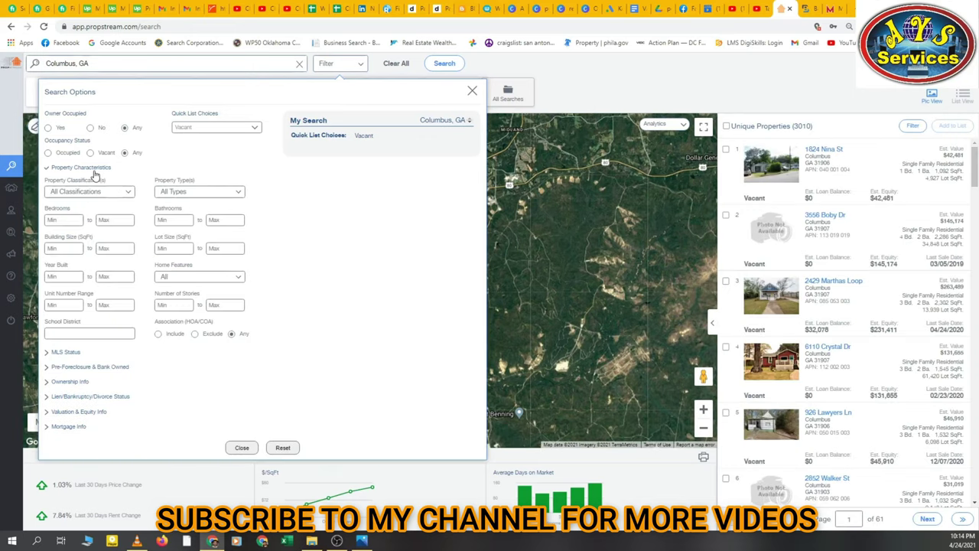
click(234, 195)
click(151, 225)
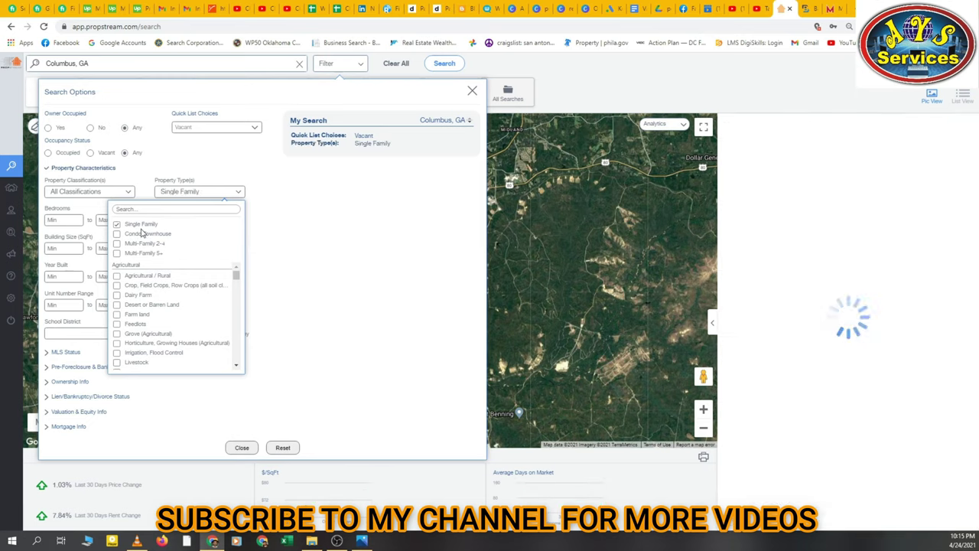
click(135, 233)
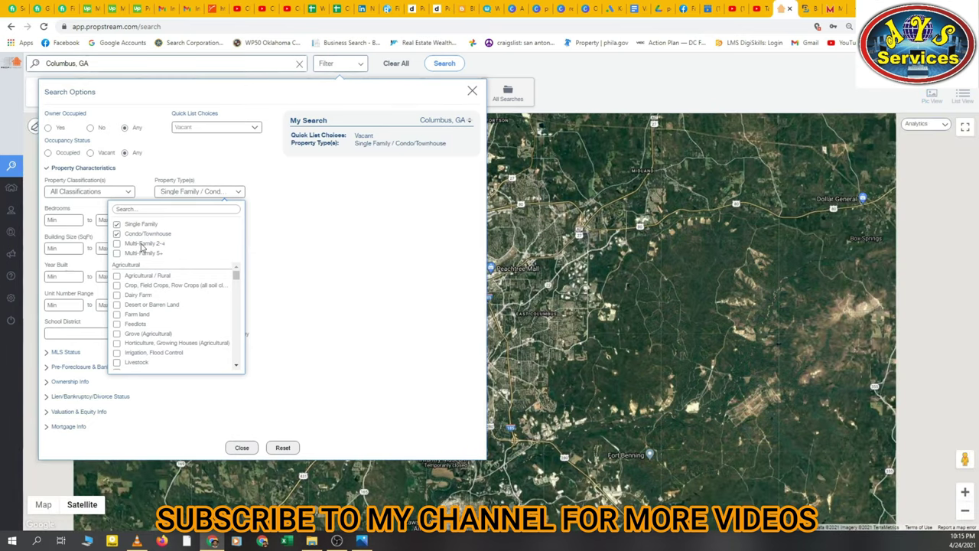
click(141, 243)
click(121, 255)
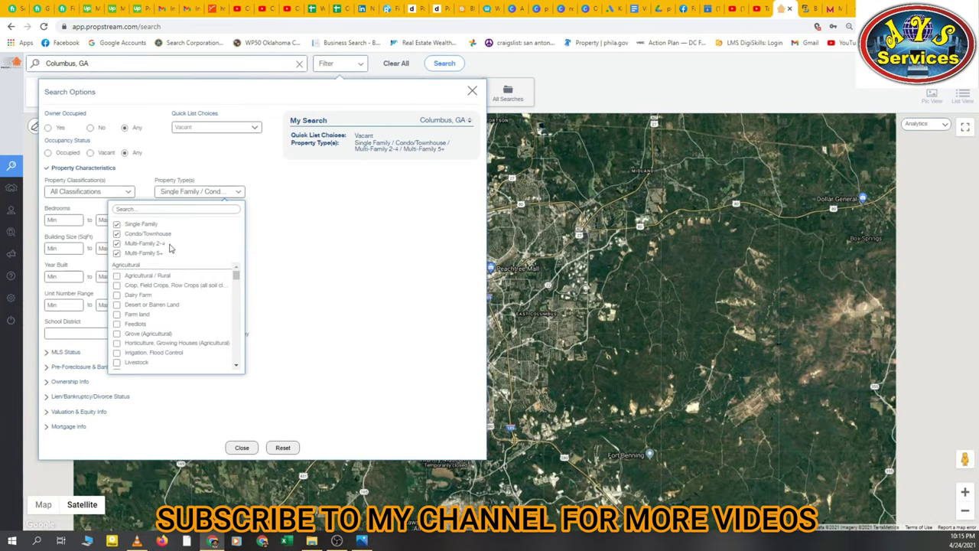
click(315, 247)
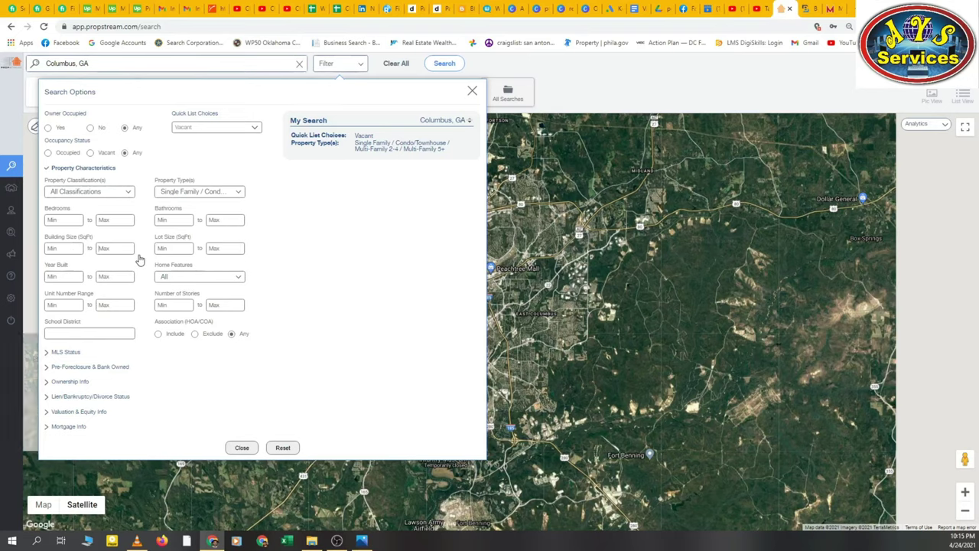
Step: Set the maximum building size to 2000 sq ft and the latest year built to 1990
text(2000)
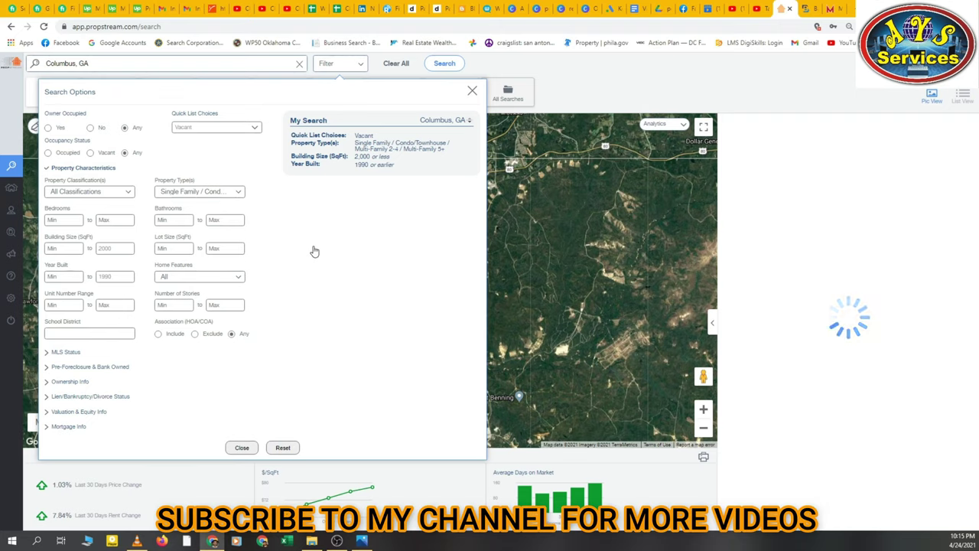
click(84, 169)
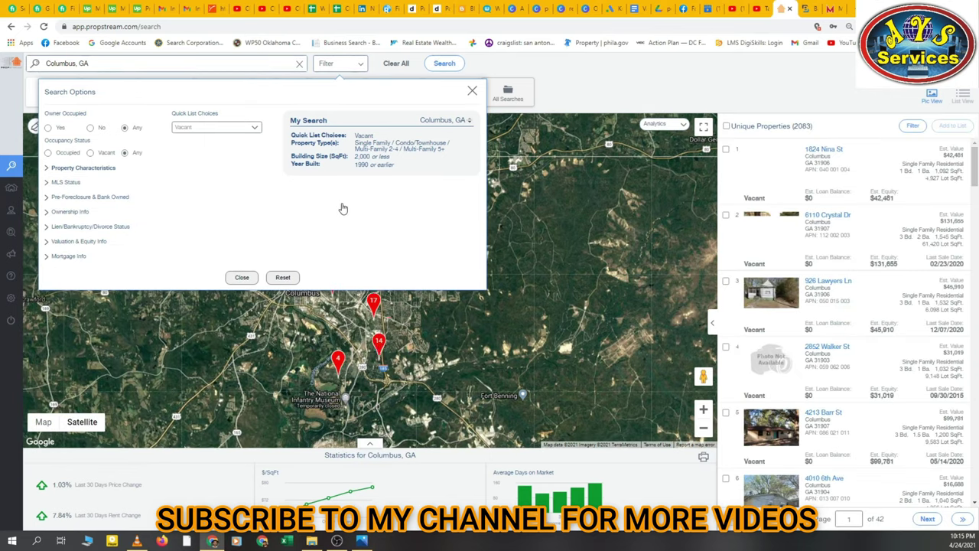
Step: In the ownership criteria, require at least 5 years of ownership and limit the owner type to Individual
click(74, 213)
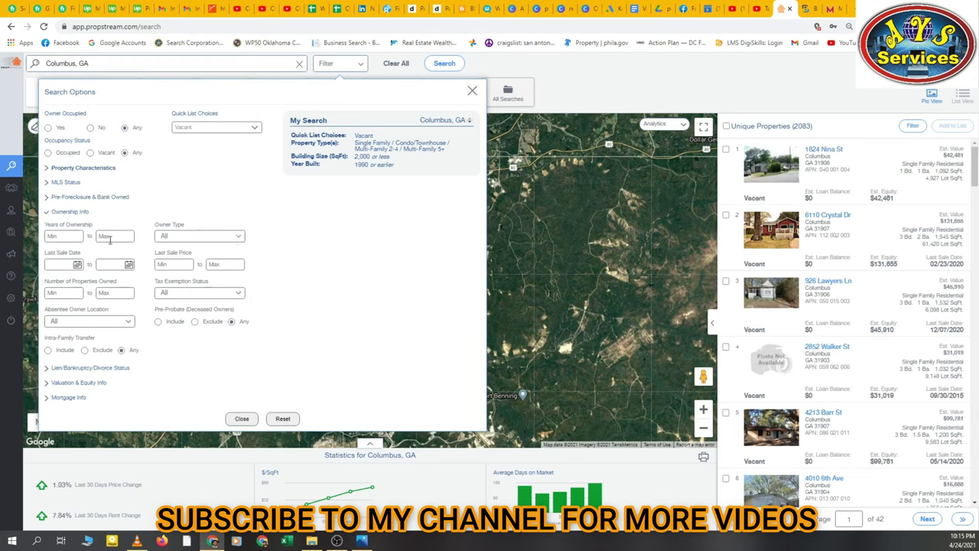
click(61, 236)
text(5)
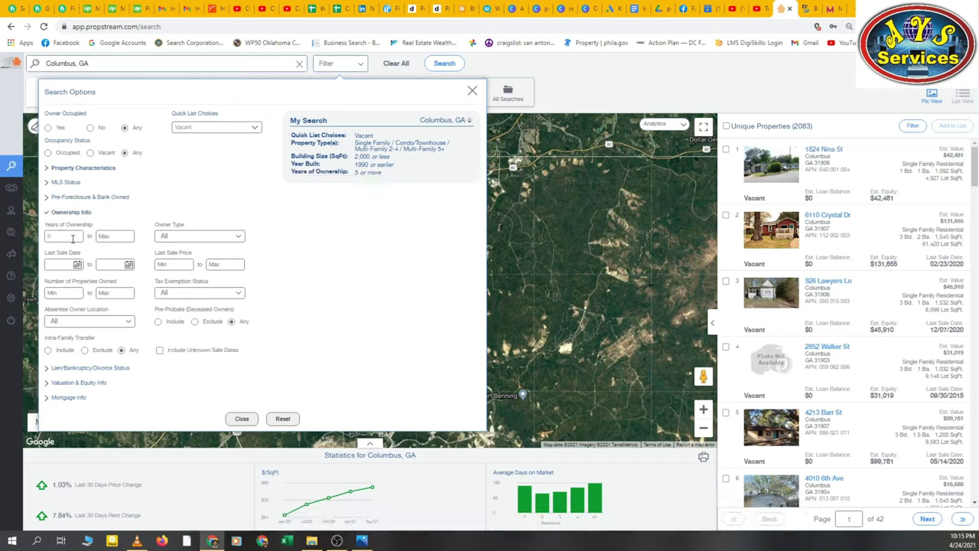
click(237, 238)
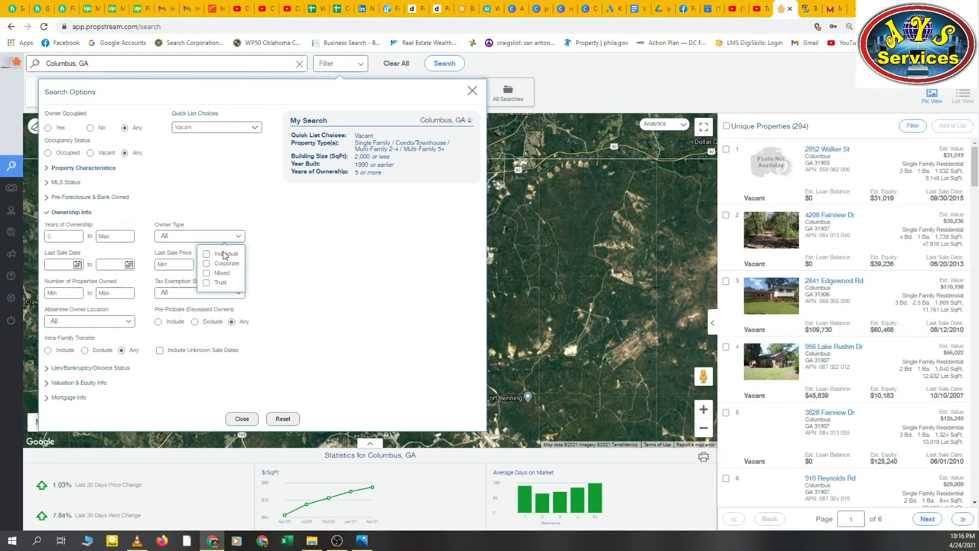
click(224, 256)
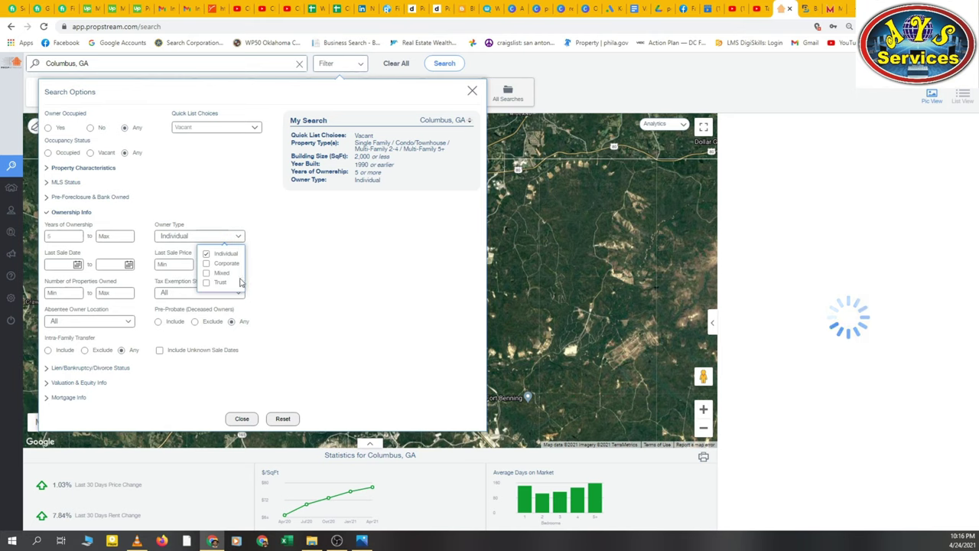
click(332, 258)
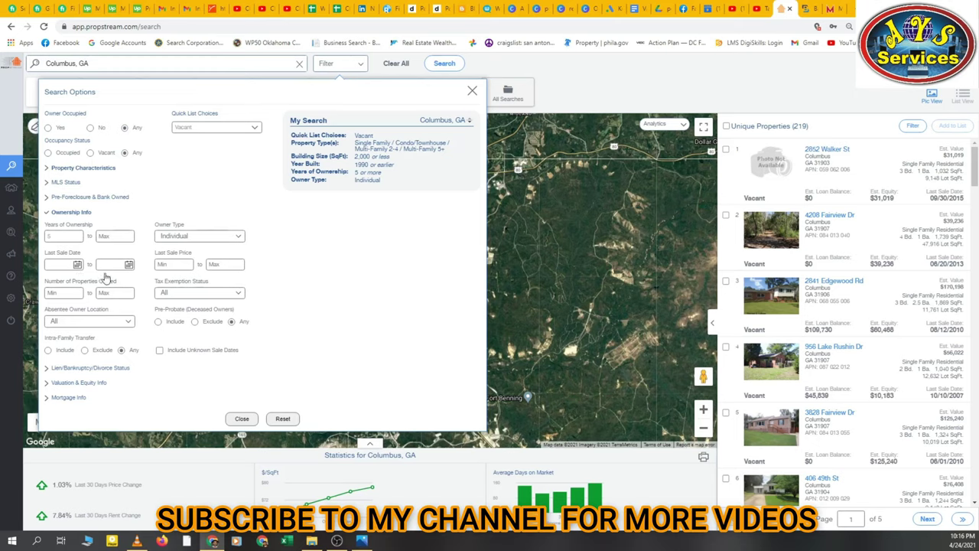
Step: Set the maximum last sale price to 150,000
click(223, 264)
text(150,000)
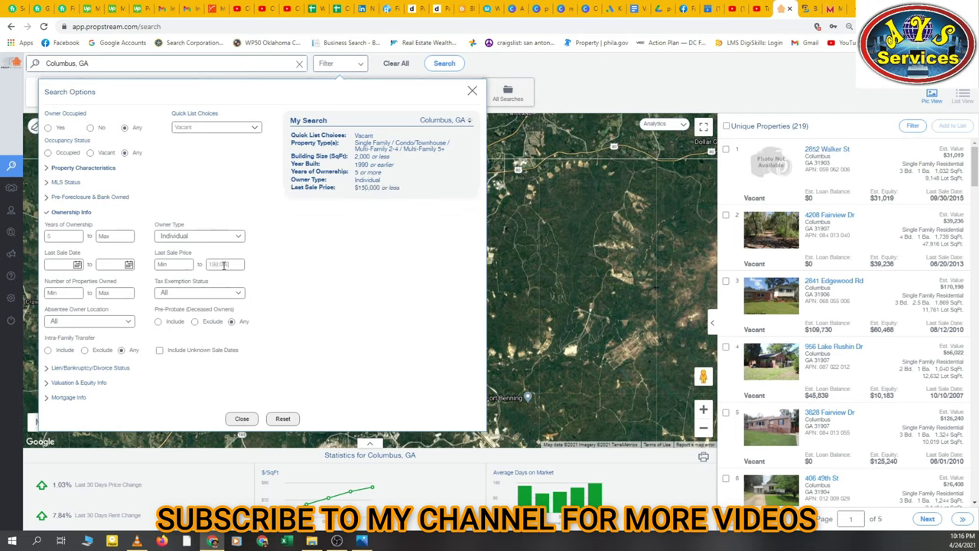
click(344, 287)
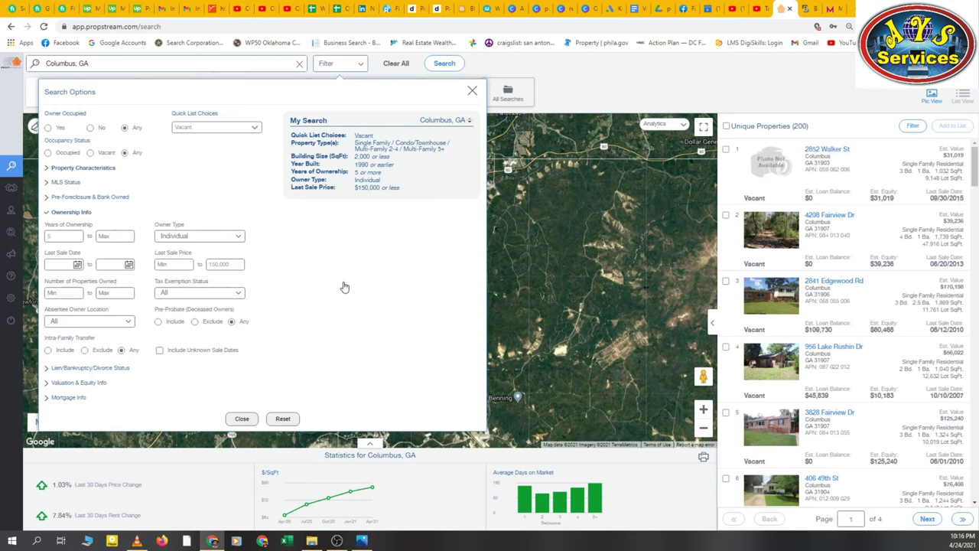
Step: Set the minimum estimated equity to 30 percent and close the search options
click(93, 383)
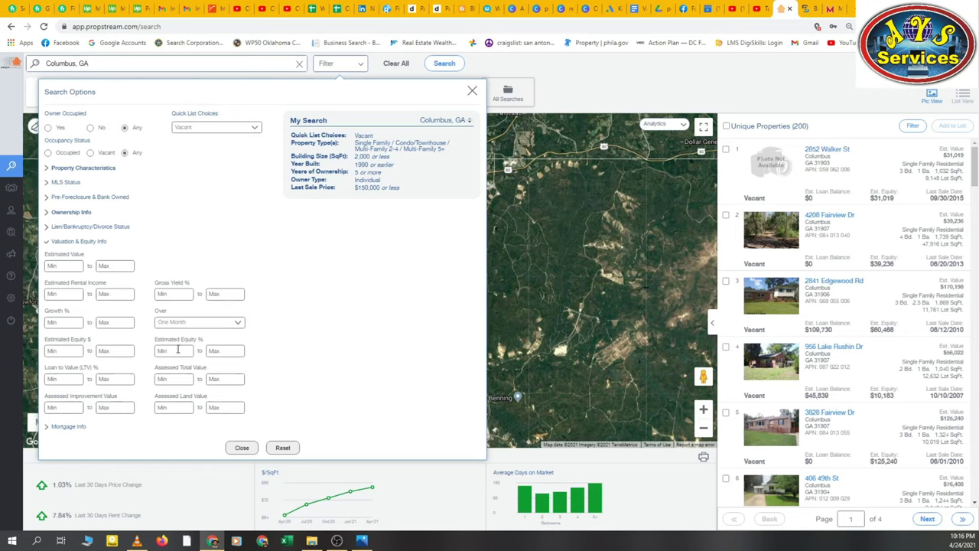
click(178, 351)
text(30)
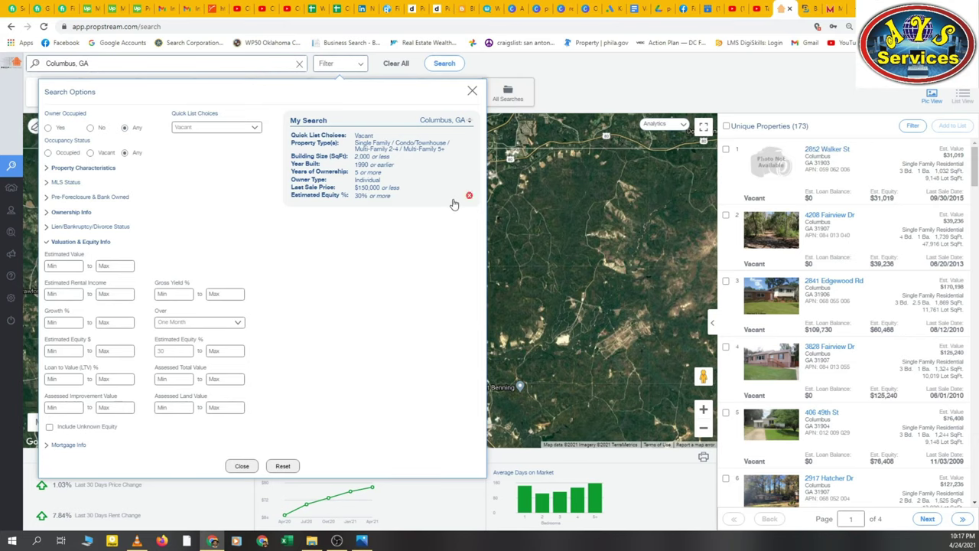
click(662, 78)
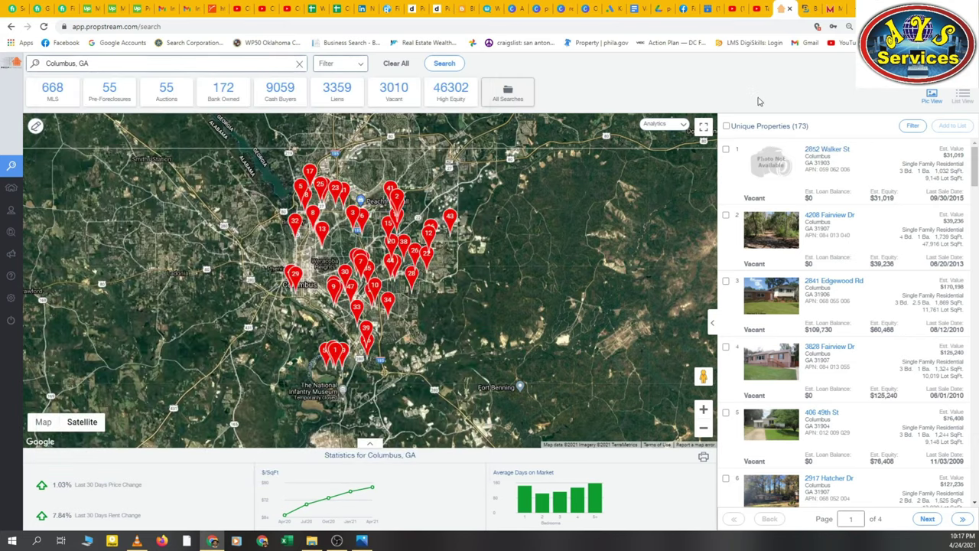
Step: Select all the filtered properties and save them to a new marketing list named "Columbus County"
click(726, 127)
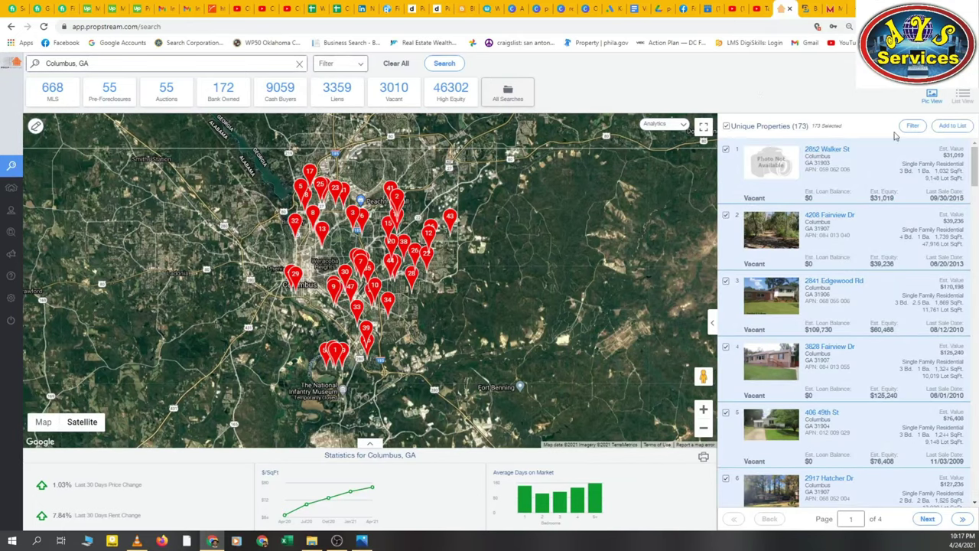
click(950, 127)
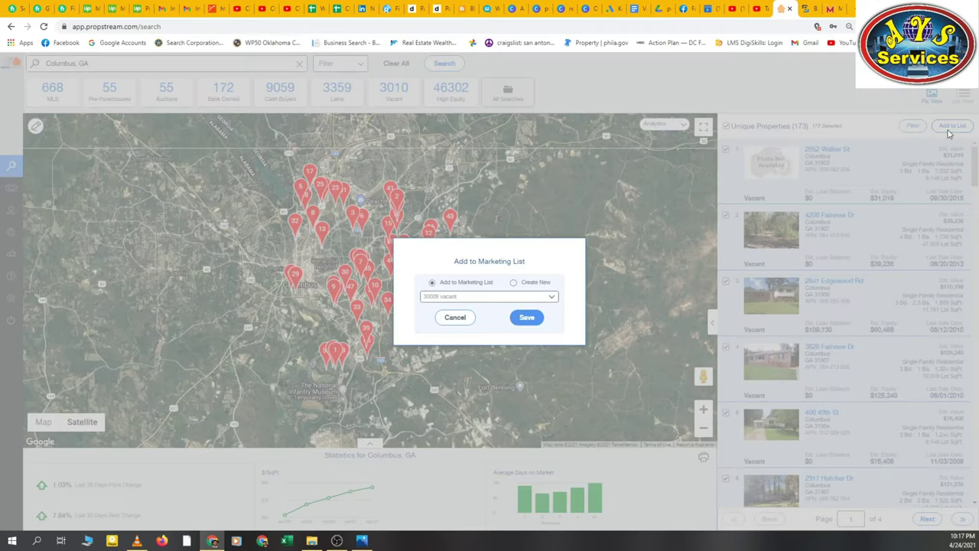
click(513, 283)
click(487, 296)
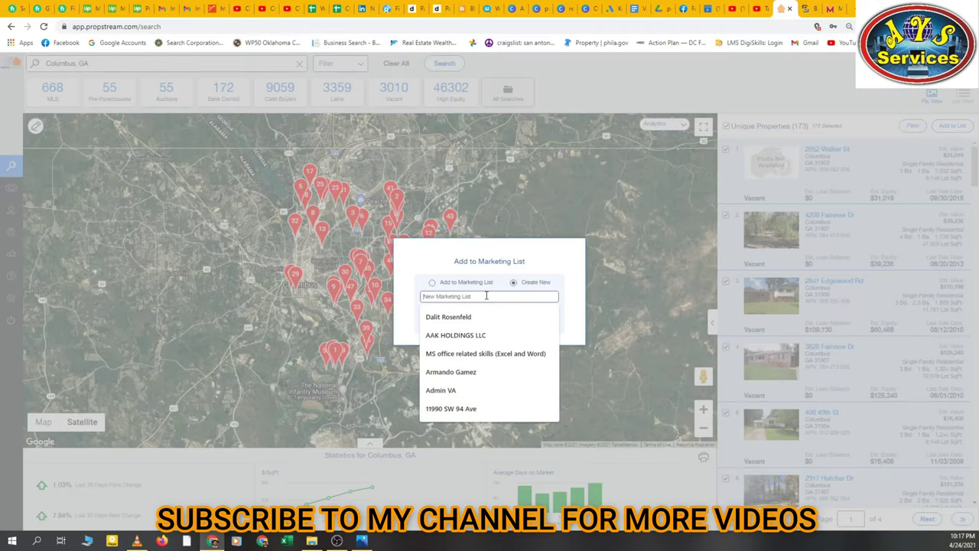
text(Columbus County)
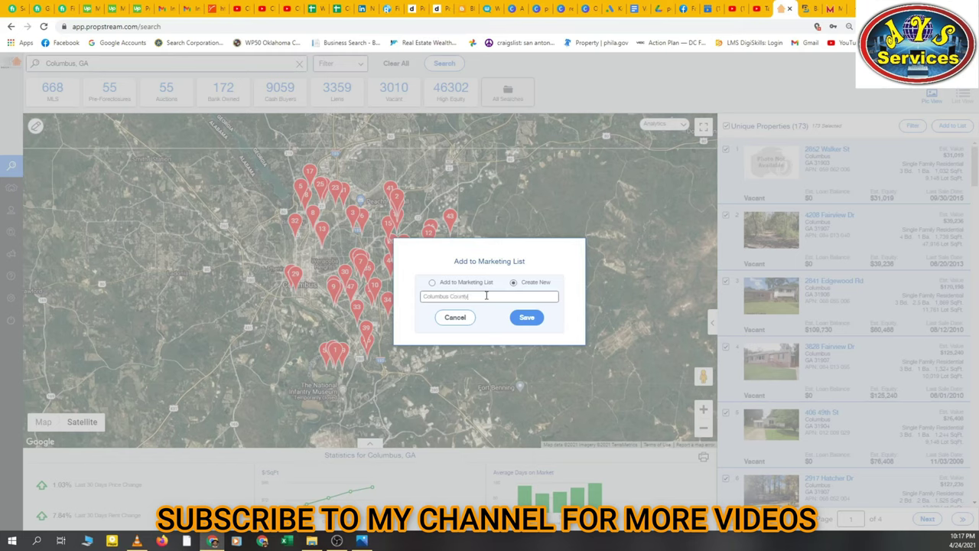
click(523, 319)
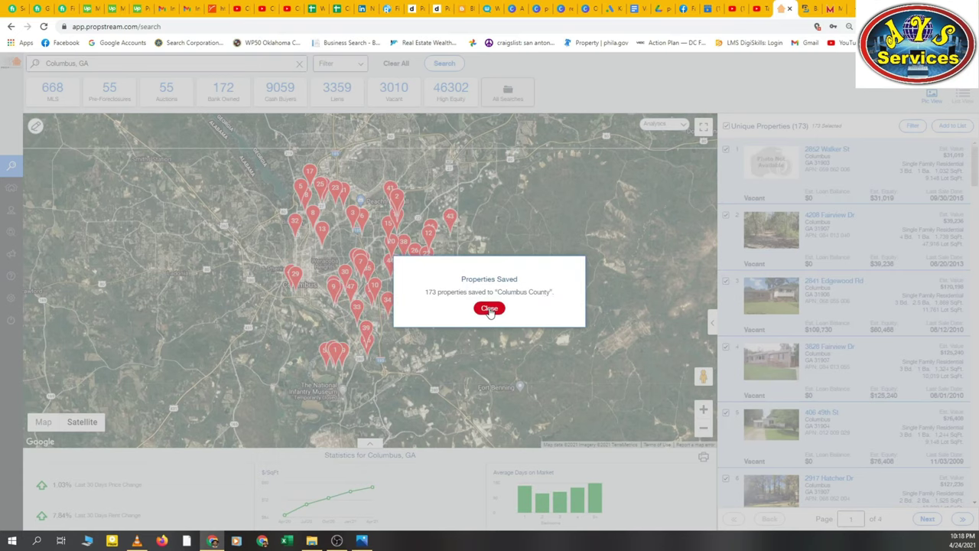
click(488, 307)
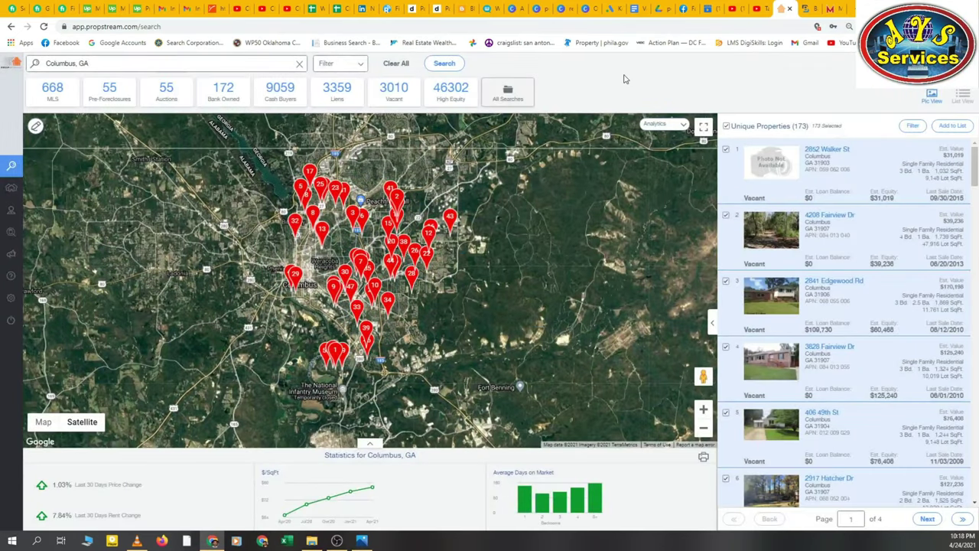
Step: Export all properties in the saved Columbus County marketing list
click(18, 189)
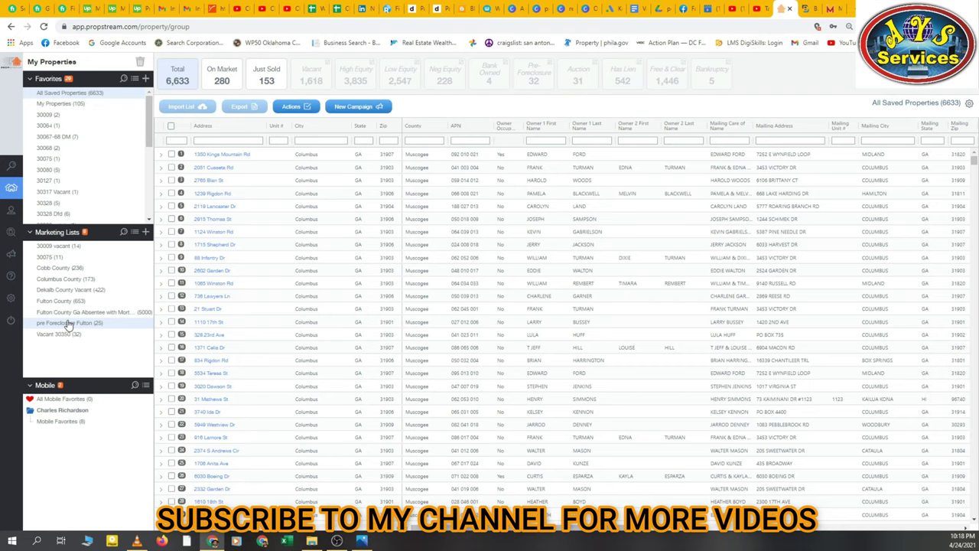
click(64, 280)
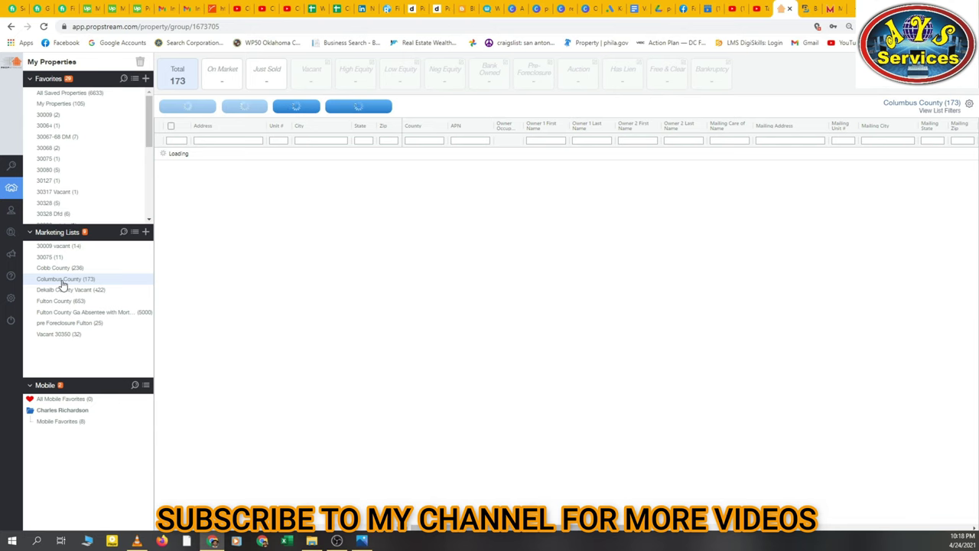
click(171, 127)
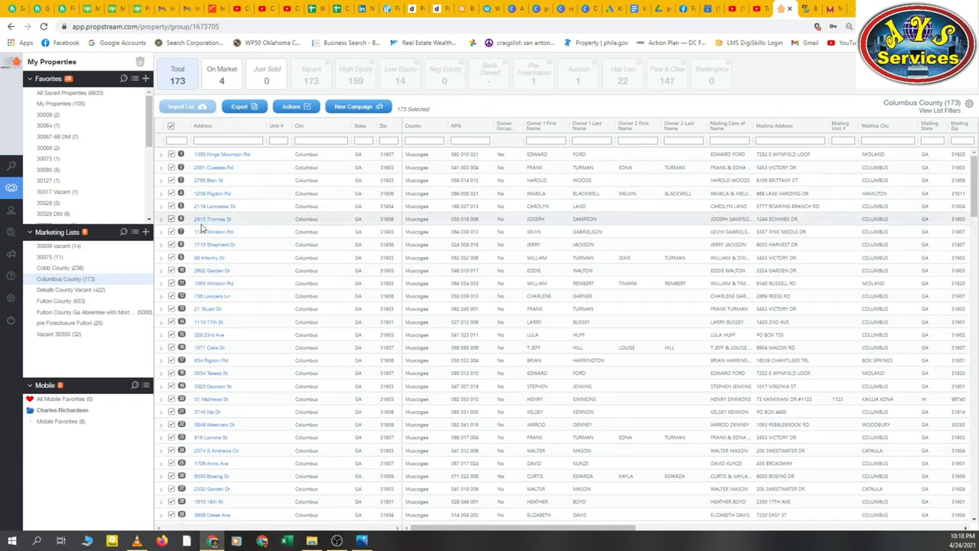
scroll(195, 299, down, 4)
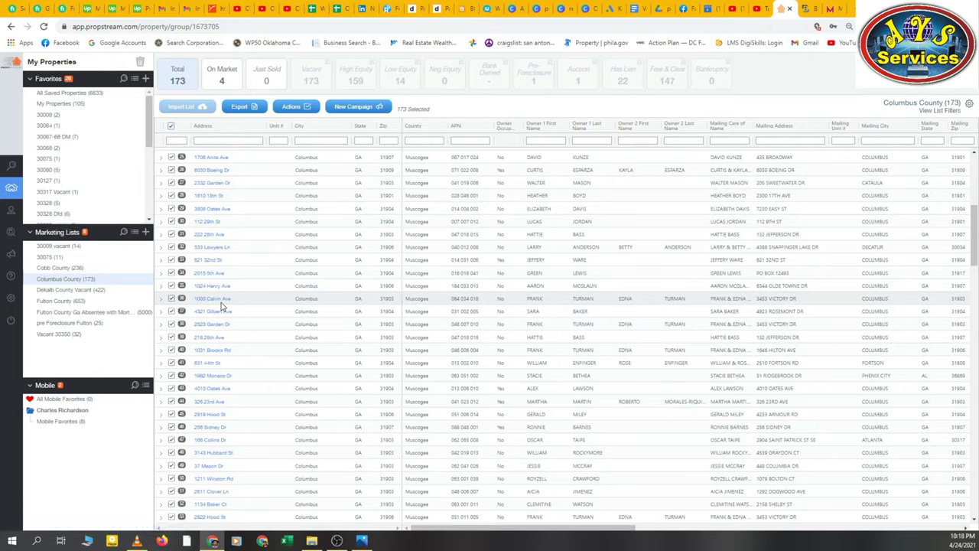
scroll(220, 298, up, 4)
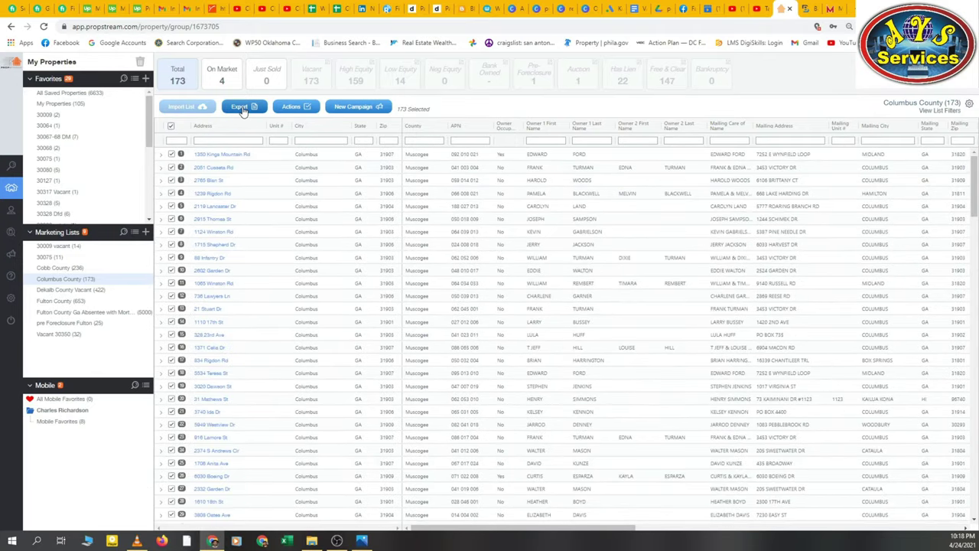
click(244, 108)
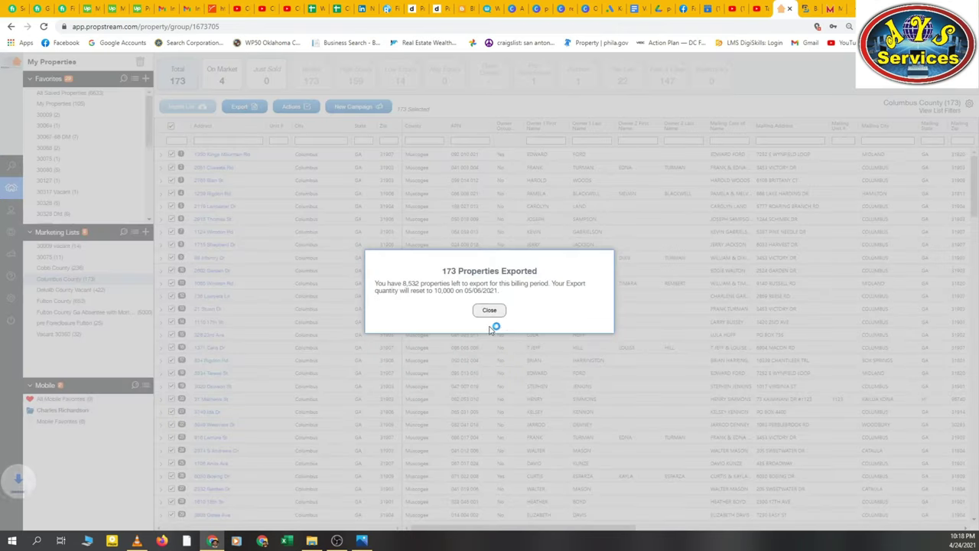
click(490, 297)
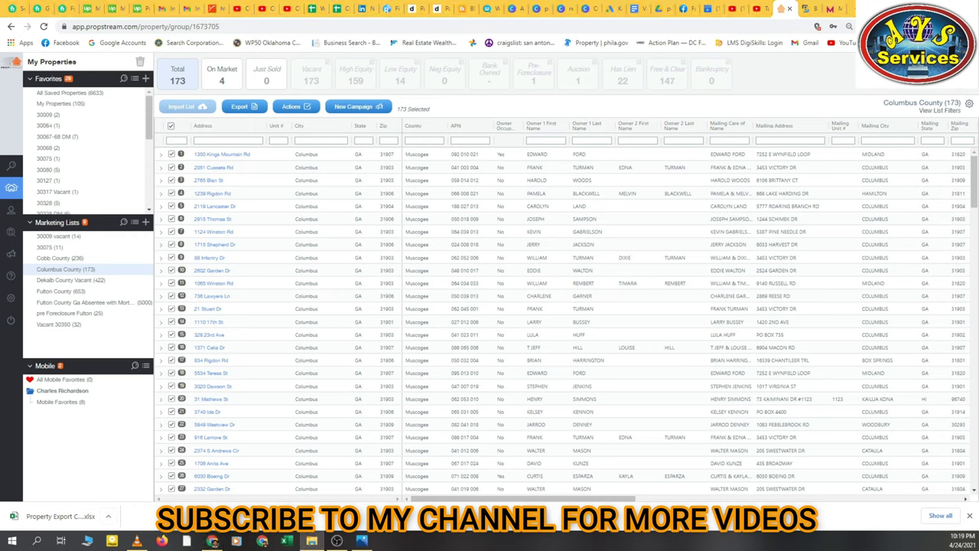
Step: Open the exported file "Property Export Columbus+County.xlsx" from the Downloads folder in Excel
click(311, 539)
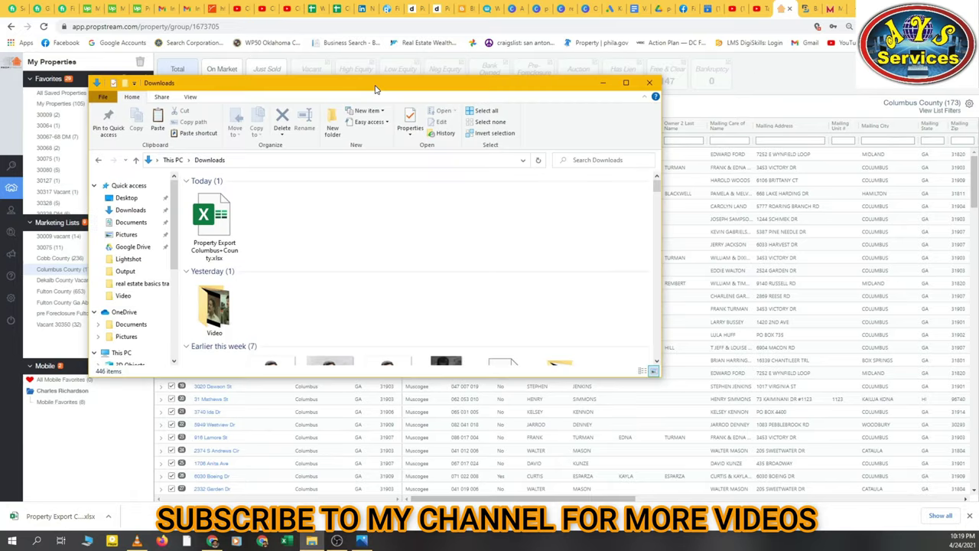
double_click(374, 83)
click(110, 153)
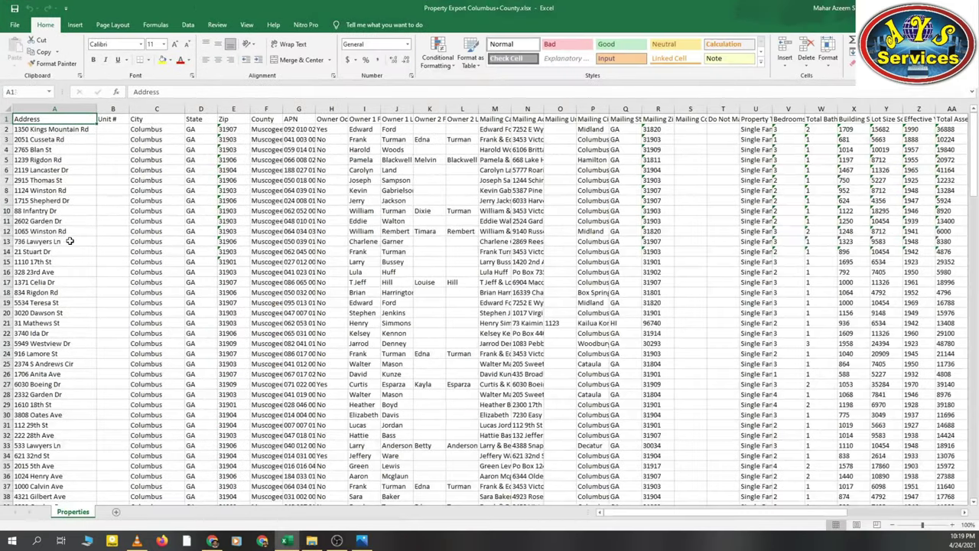
Step: Examine the exported property rows from the first addresses through to the last record in the sheet
click(71, 240)
click(89, 252)
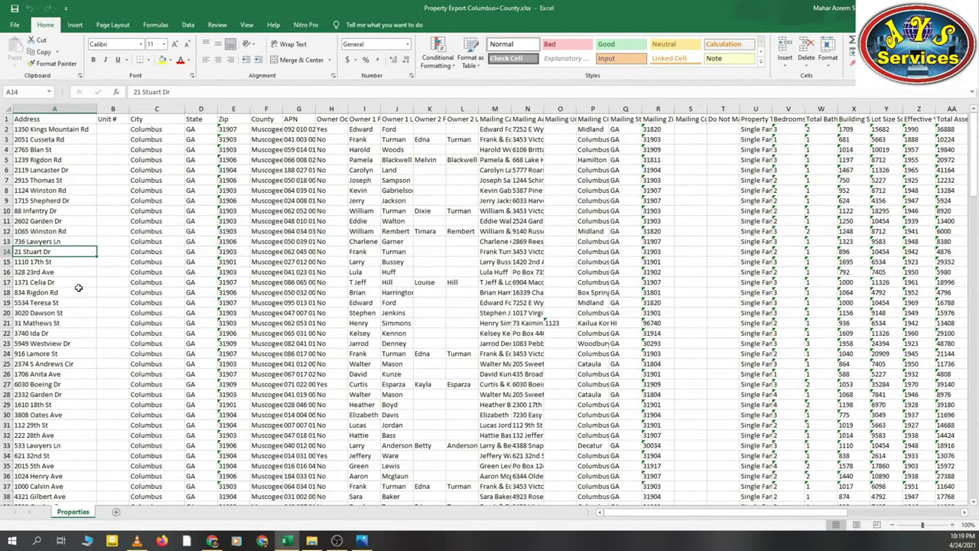
key(Down)
scroll(78, 288, down, 5)
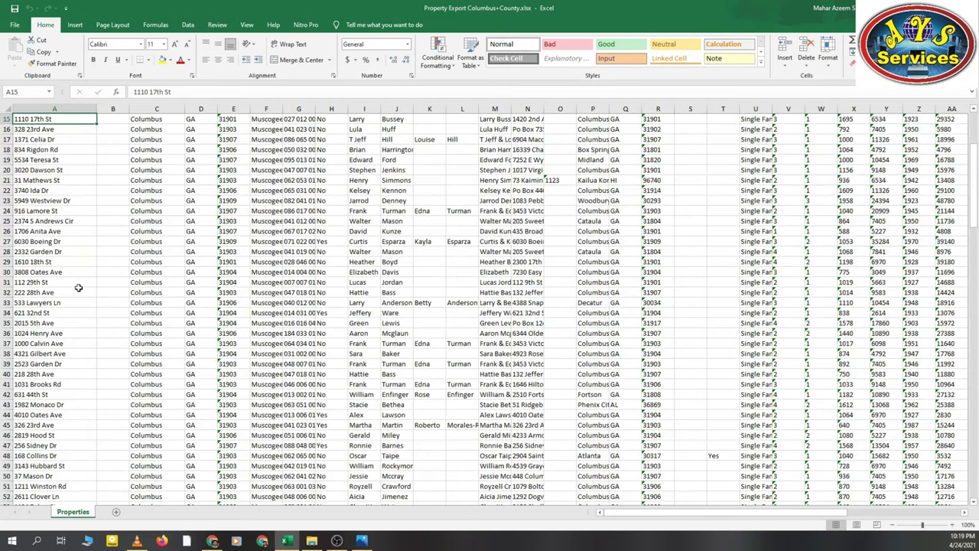
scroll(78, 288, down, 20)
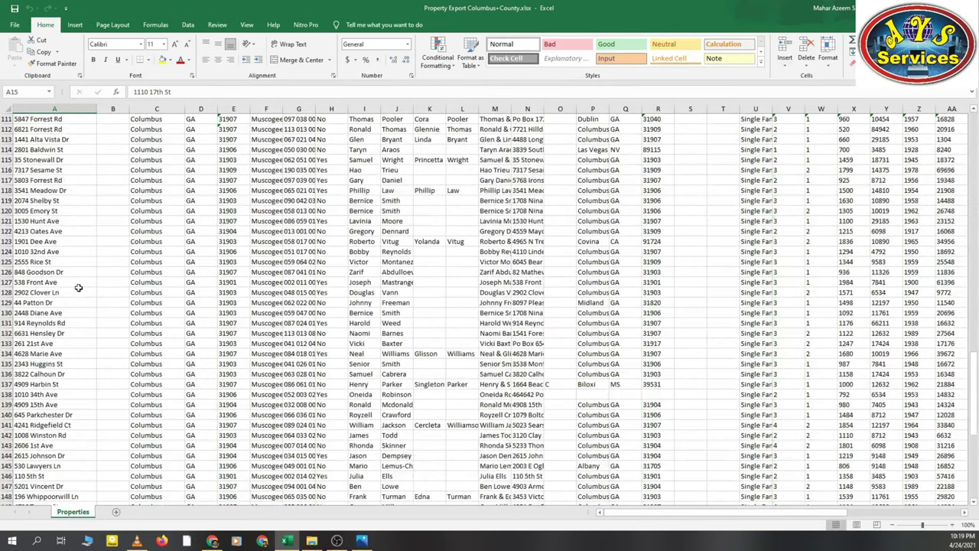
scroll(78, 287, down, 15)
click(26, 302)
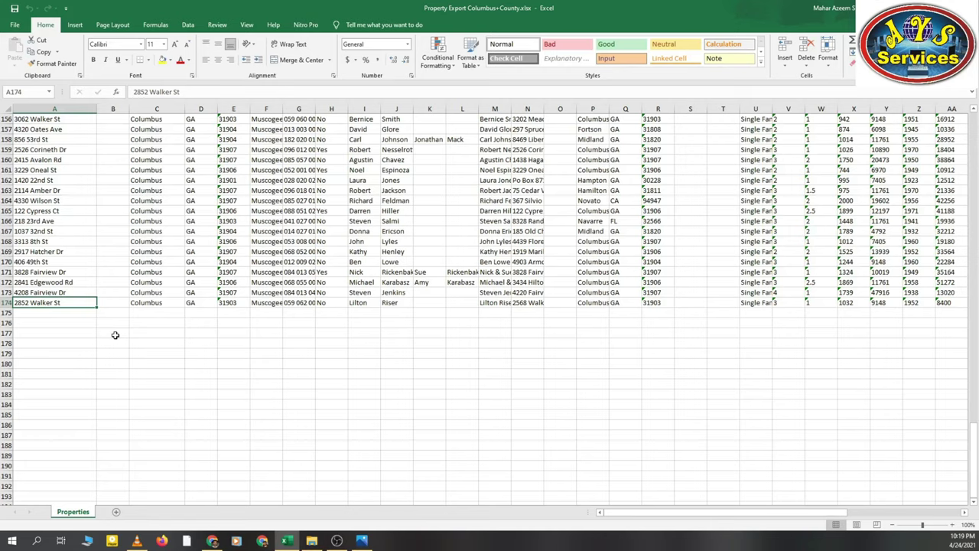
scroll(114, 334, up, 4)
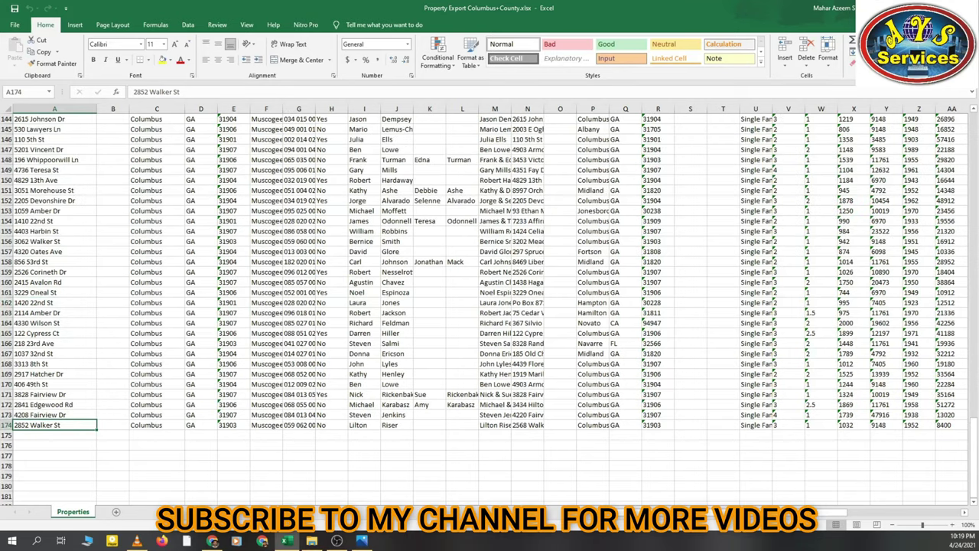
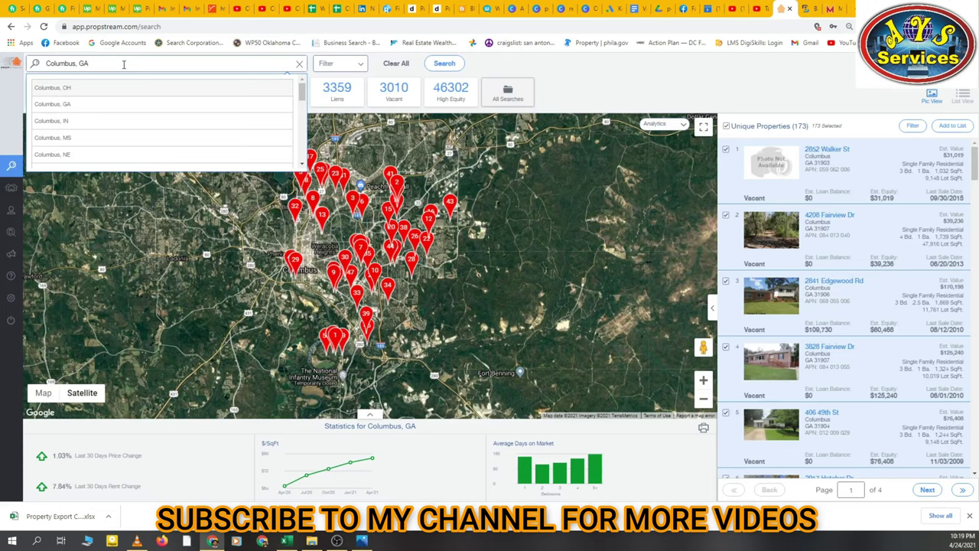
Step: Switch back to PropStream and review the search options applied to the Columbus, GA search
click(365, 69)
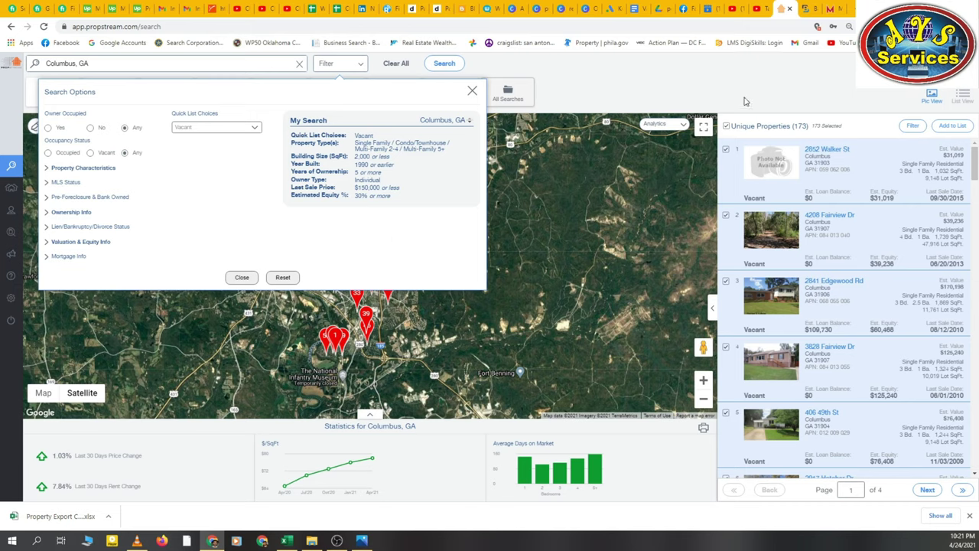
click(692, 87)
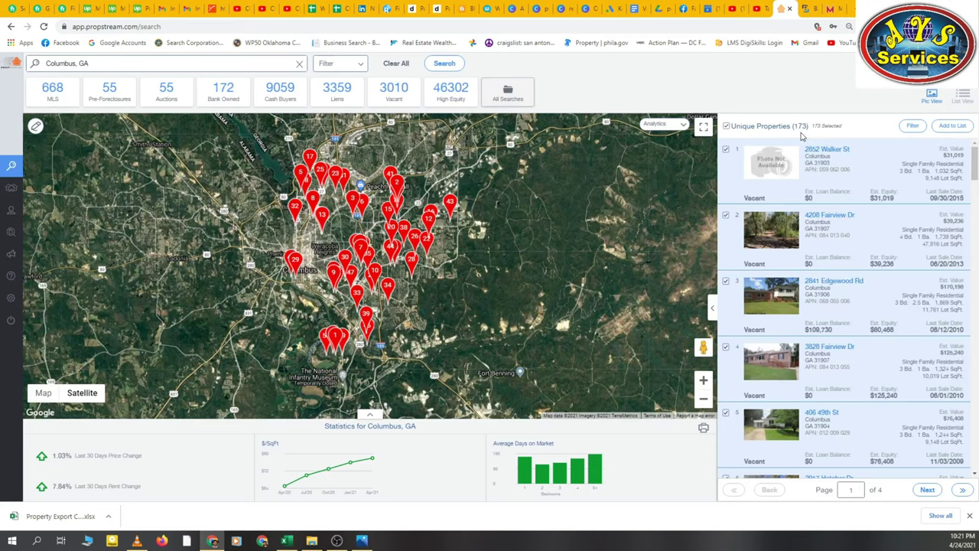
click(727, 127)
click(727, 127)
click(951, 127)
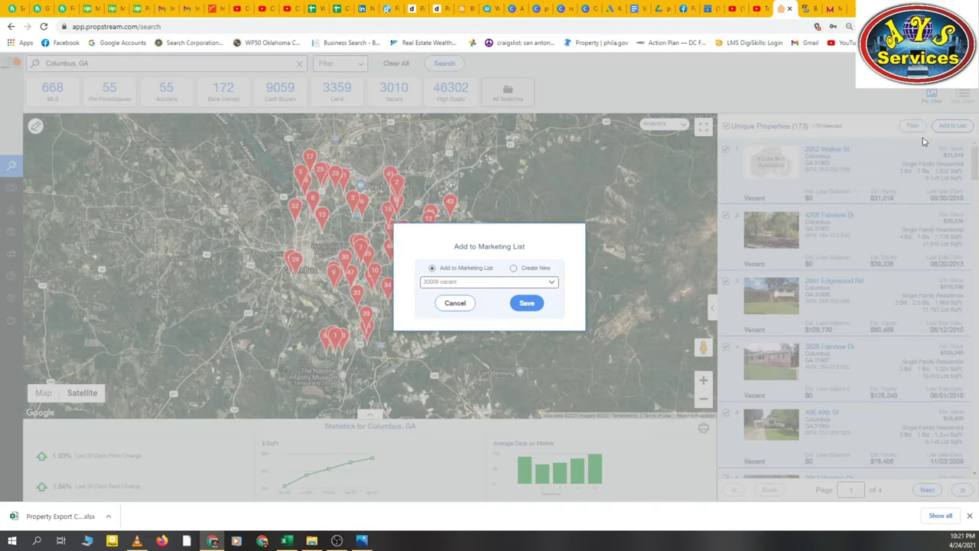
click(513, 268)
click(509, 281)
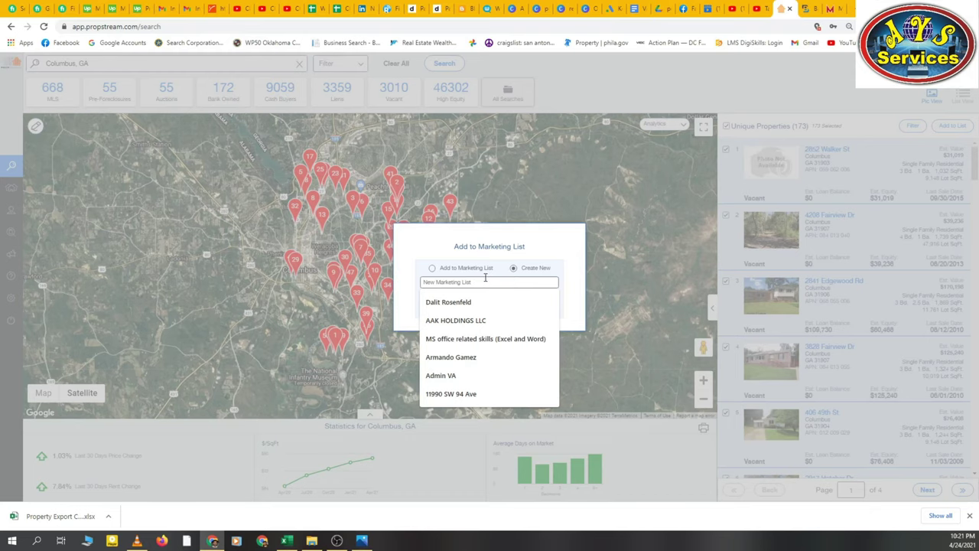
click(455, 267)
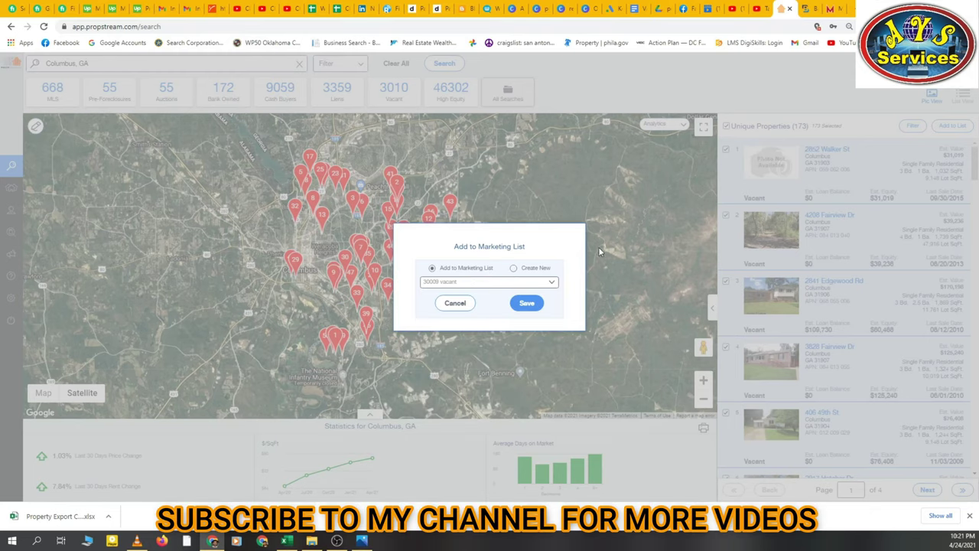
click(539, 306)
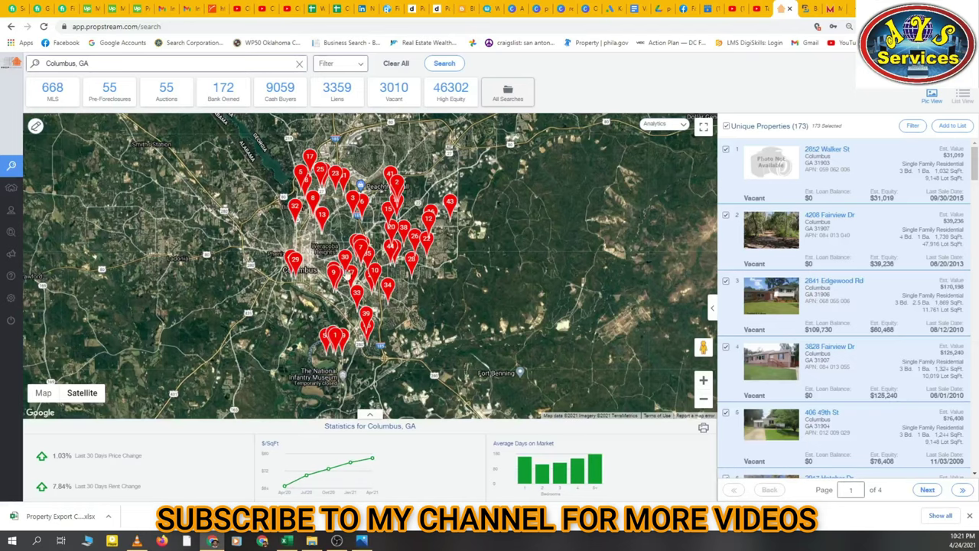
Step: Open the Columbus County marketing list among the saved properties
mouse_move(9, 208)
click(19, 188)
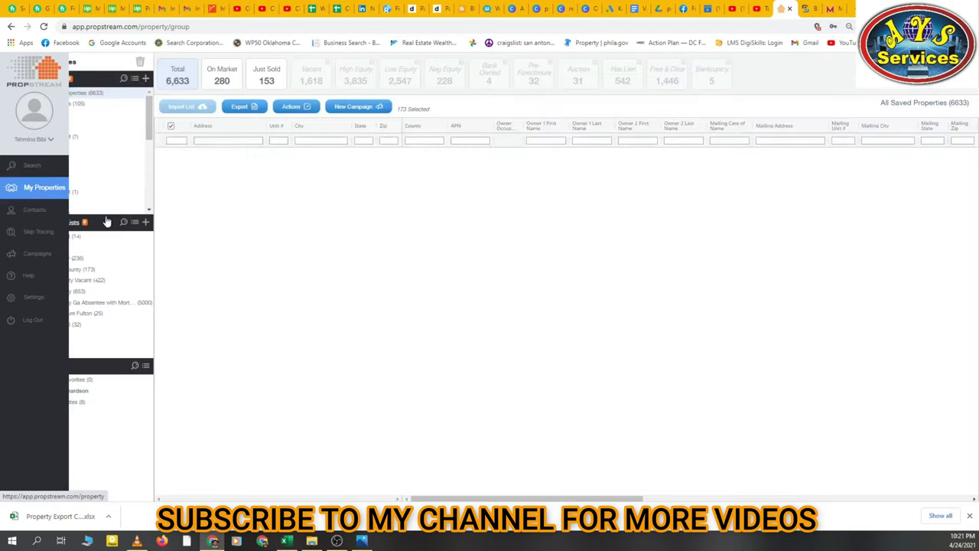
click(73, 272)
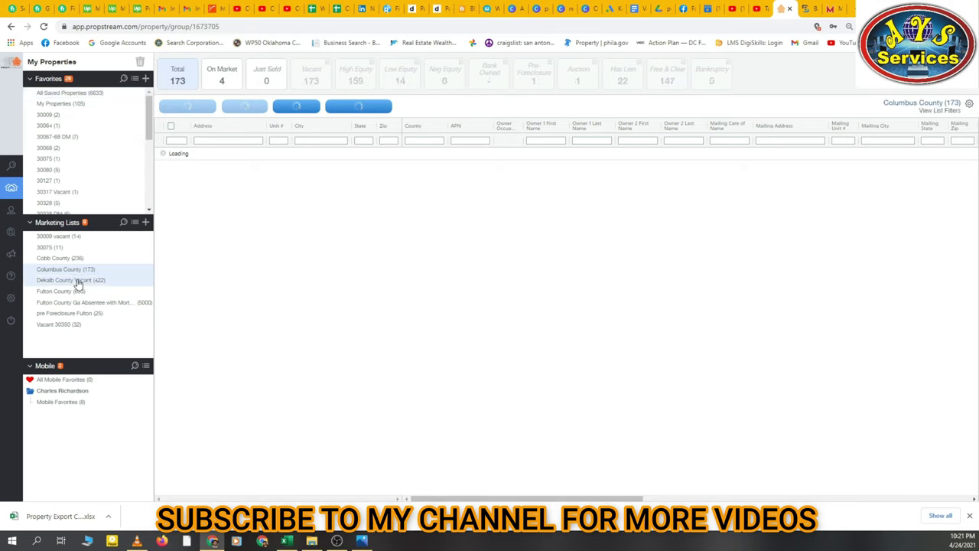